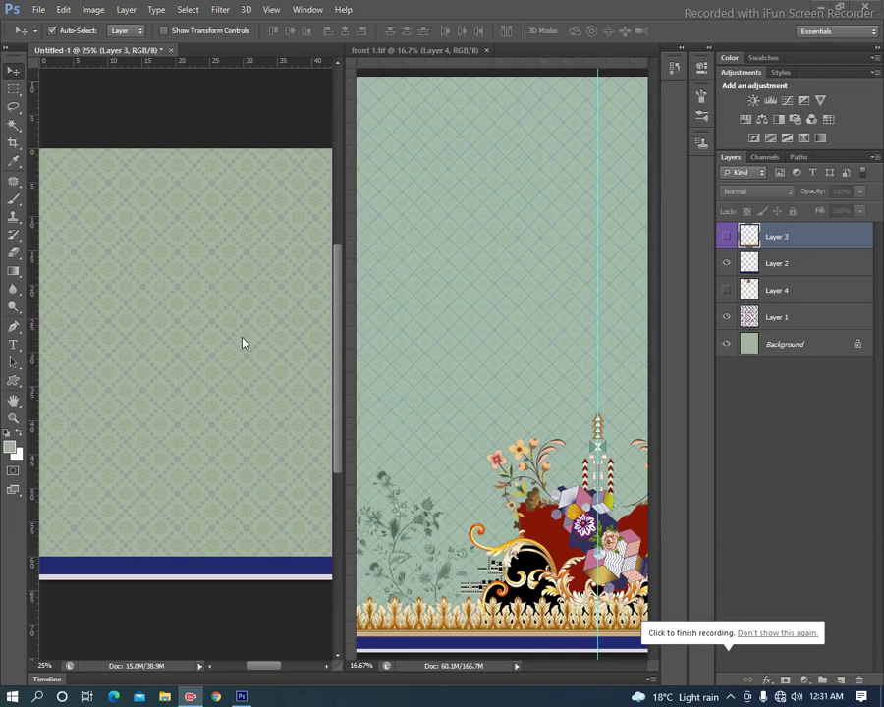
- Show the Untitled-1 design full-screen on a dark background and select the navy bar's layer
key("f")
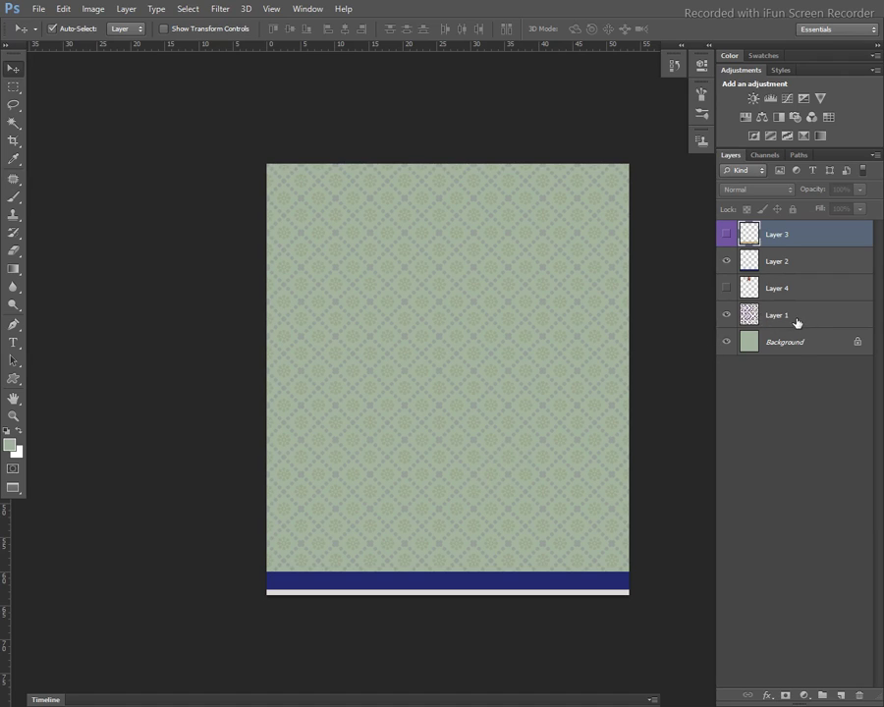
left_click(511, 586)
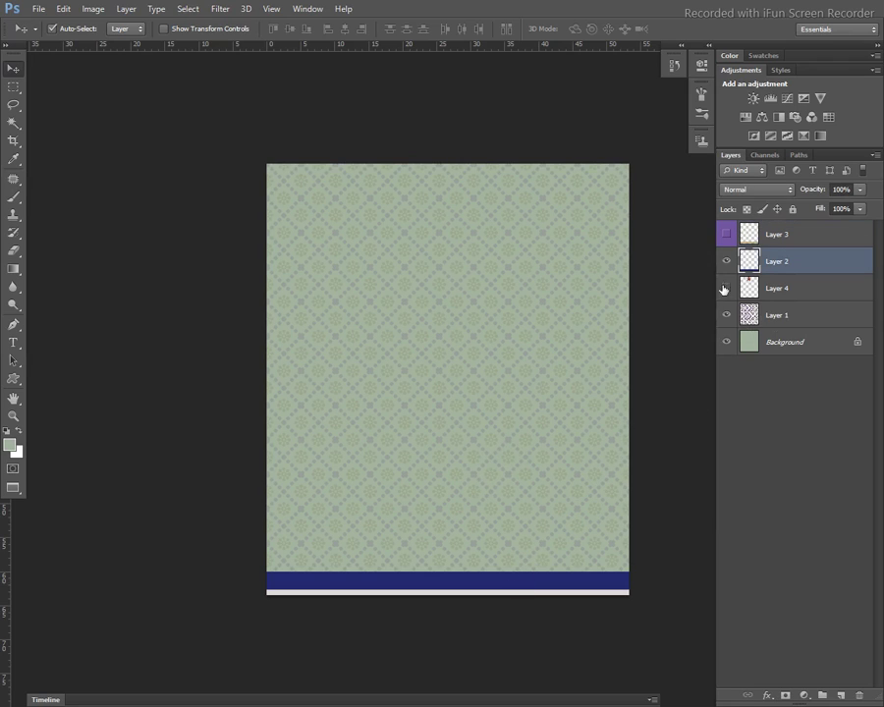
- Show Layer 3's gold leaf border, zoom in on the bottom bands, and add Layer 5
left_click(726, 234)
left_click(726, 235)
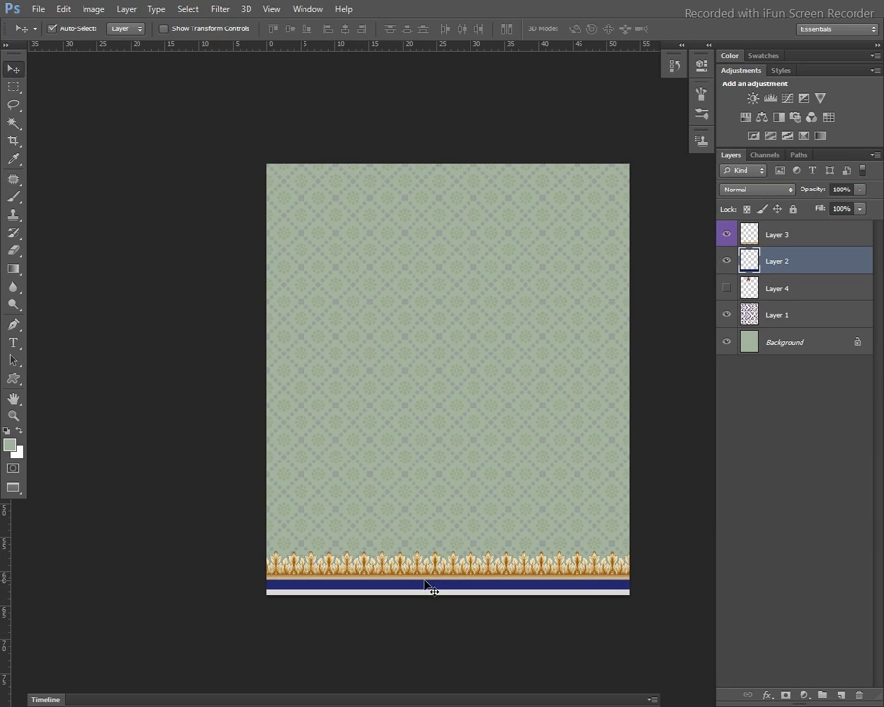
key("ctrl+plus")
key("ctrl+plus")
left_click_drag(432, 444, 411, 357)
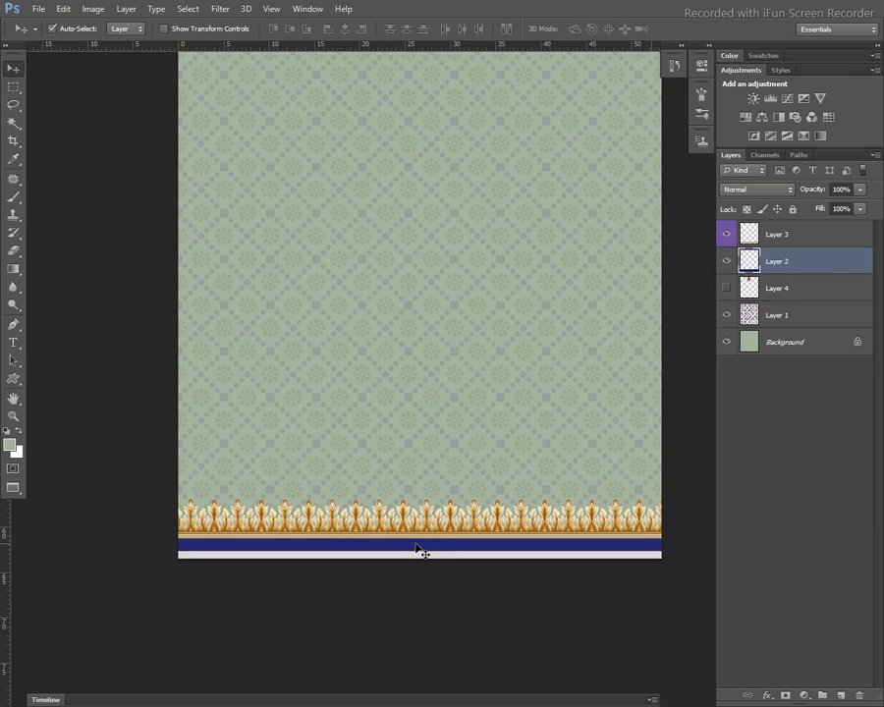
key("ctrl+shift+n")
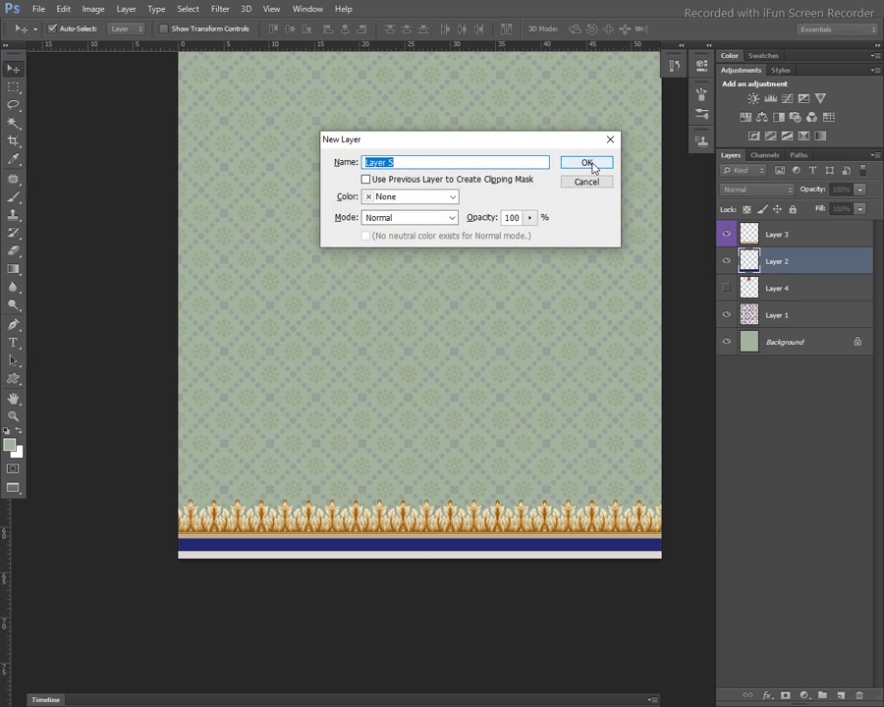
left_click(592, 168)
- Draw a rectangular marquee spanning the full width over the navy band
key("b")
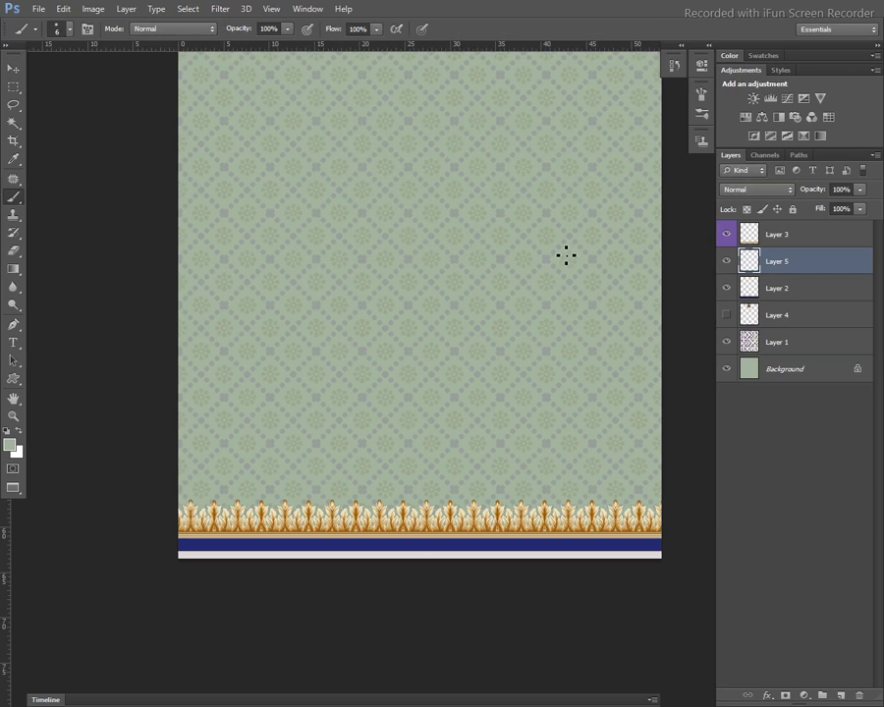
key("alt")
key("m")
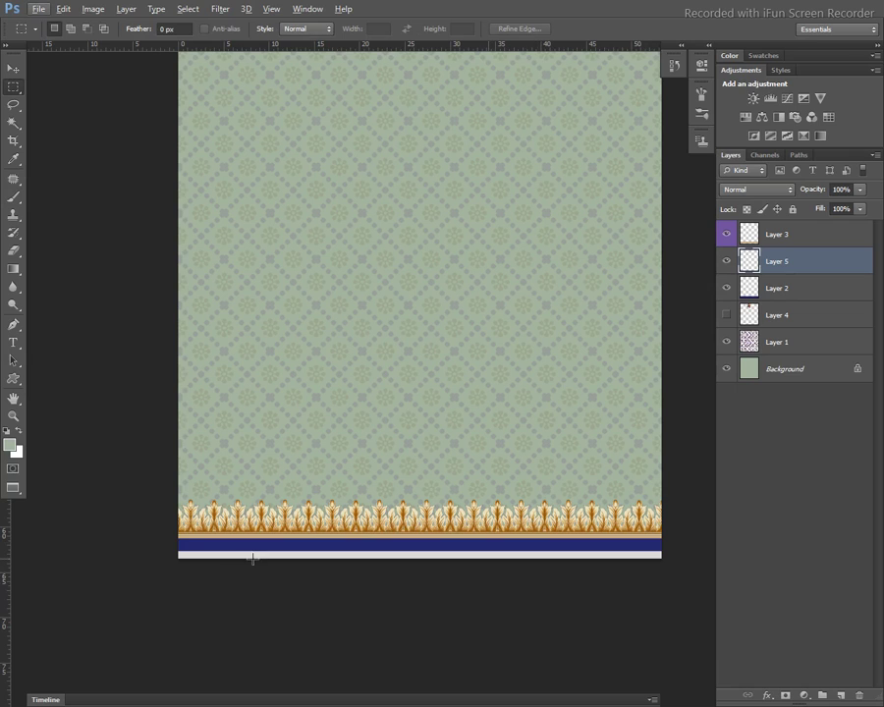
left_click_drag(653, 521, 535, 523)
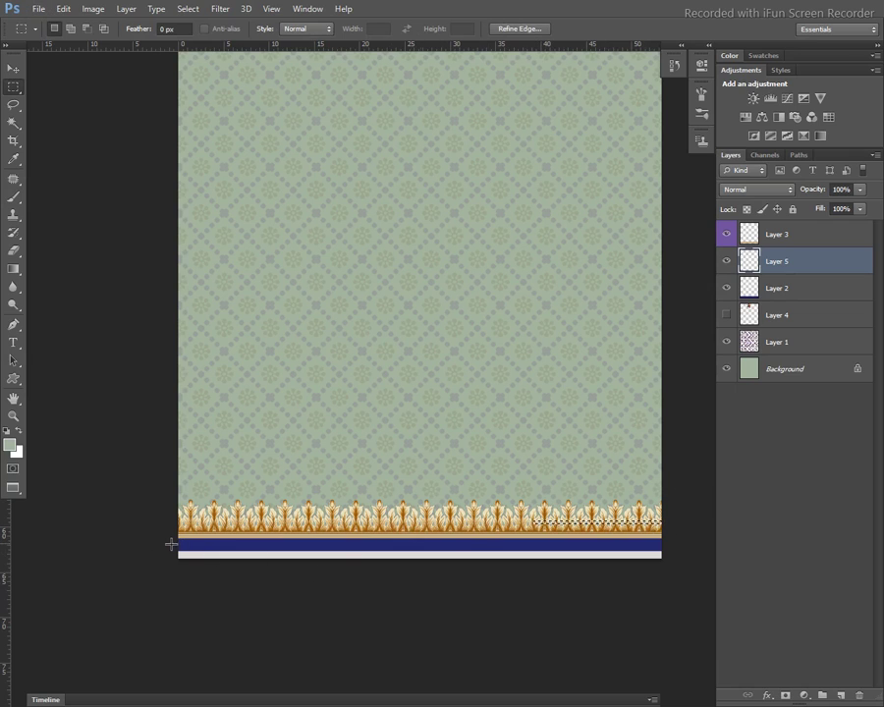
left_click_drag(178, 537, 677, 549)
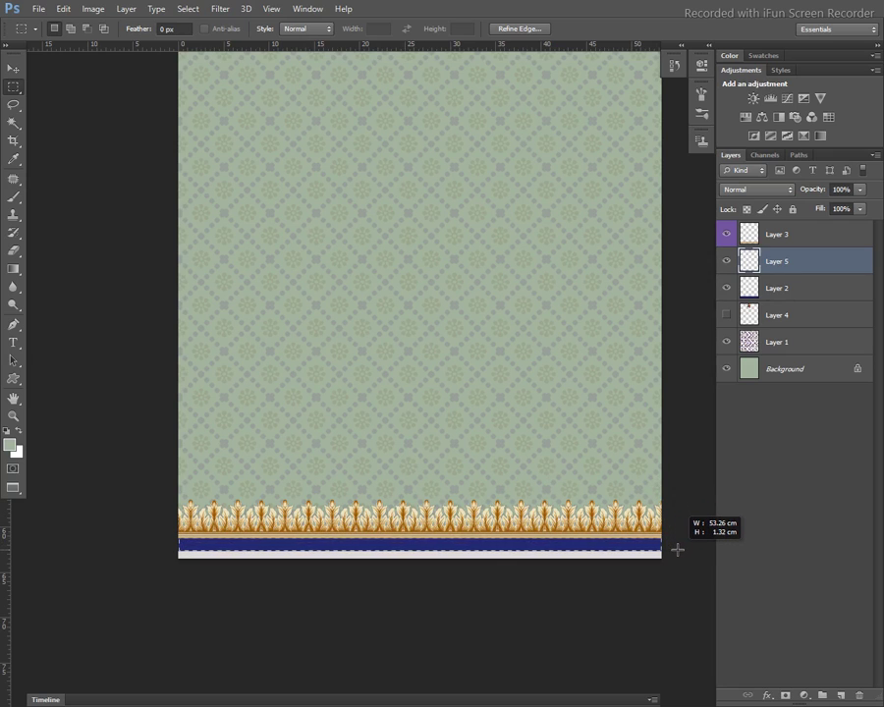
left_click_drag(677, 549, 679, 552)
key("b")
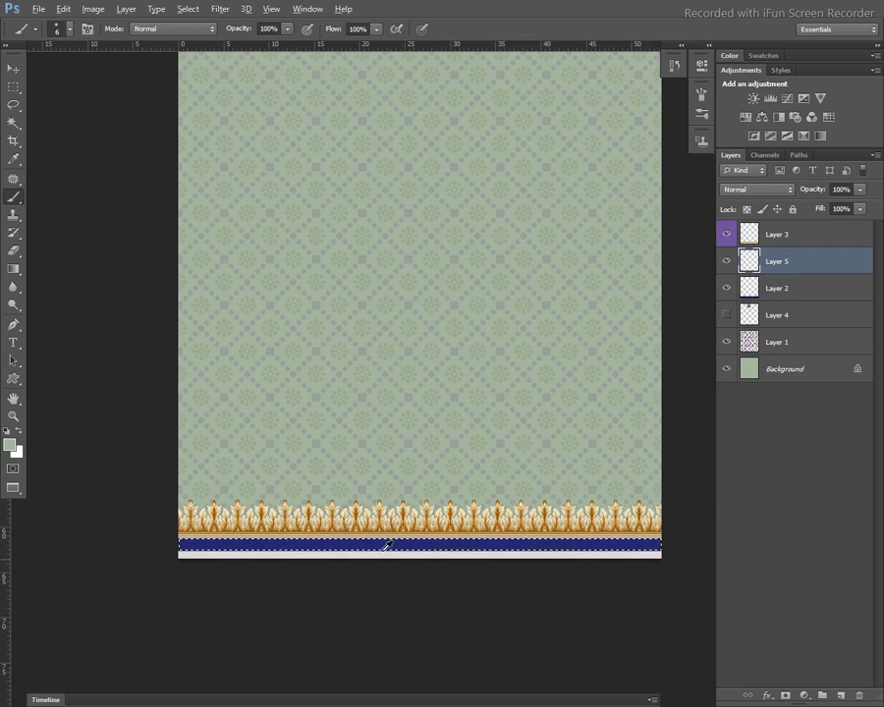
- Fill the selected strip on Layer 5 with navy sampled from the band
left_click(388, 535, "alt")
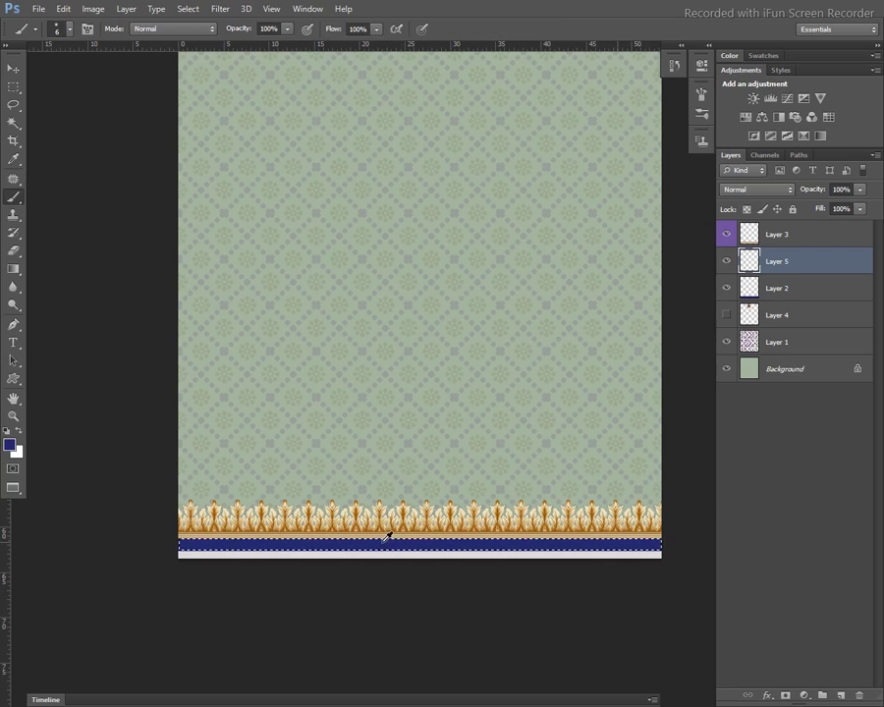
left_click(726, 287)
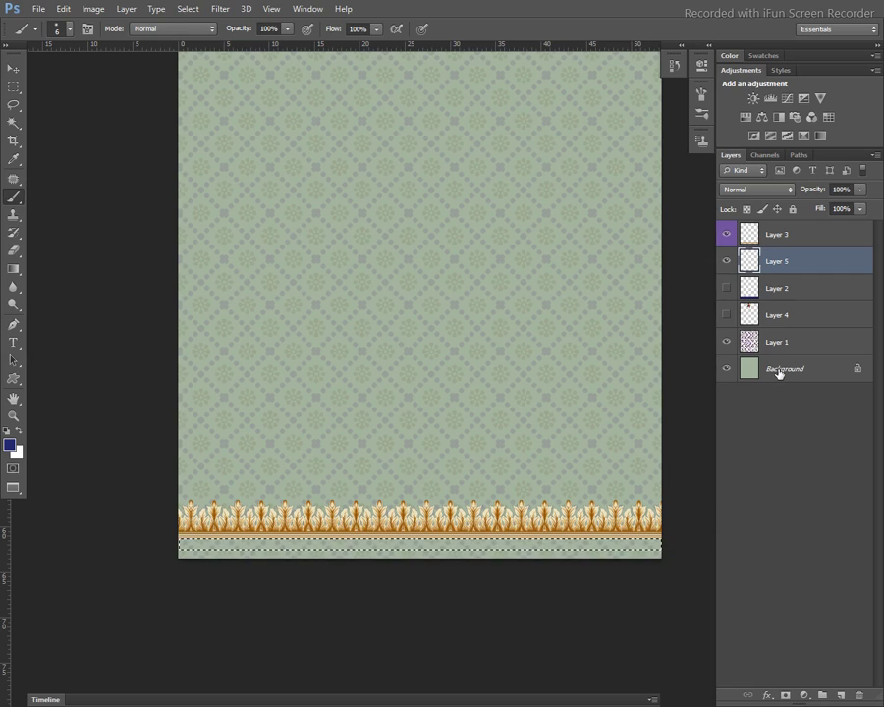
key("alt+BackSpace")
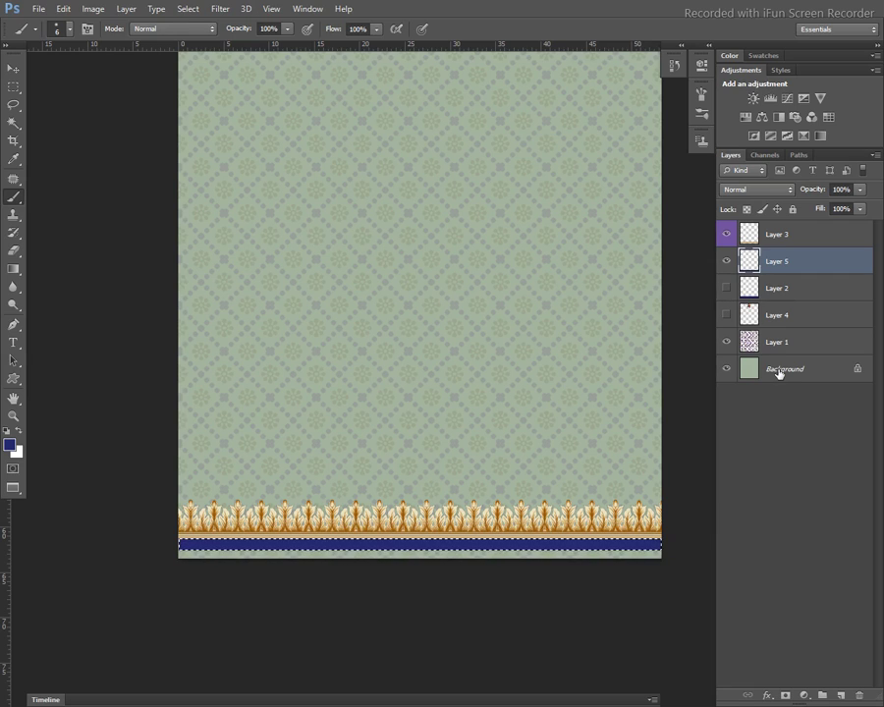
key("ctrl+d")
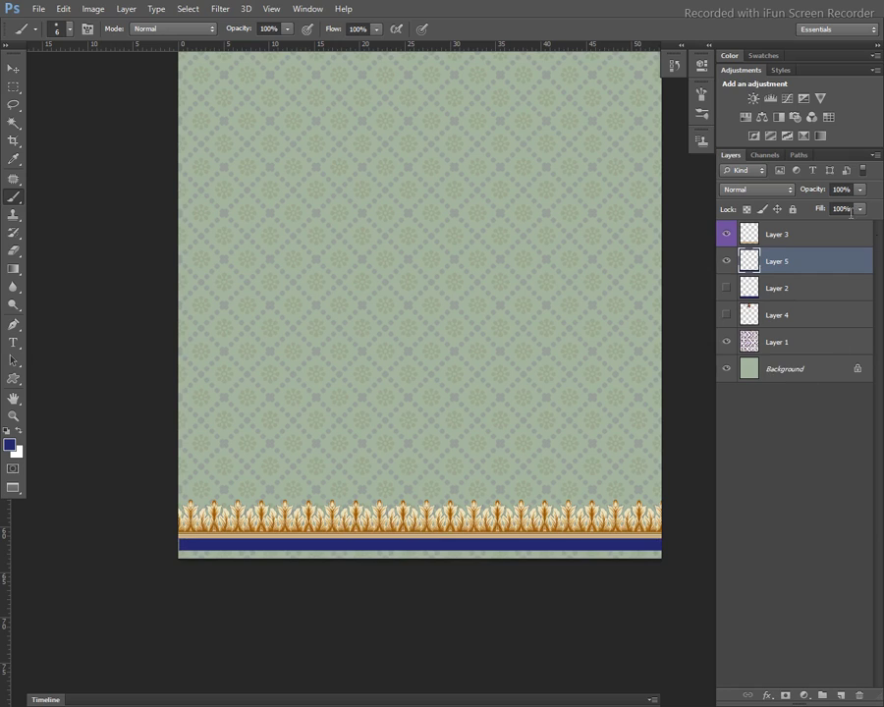
left_click(727, 287)
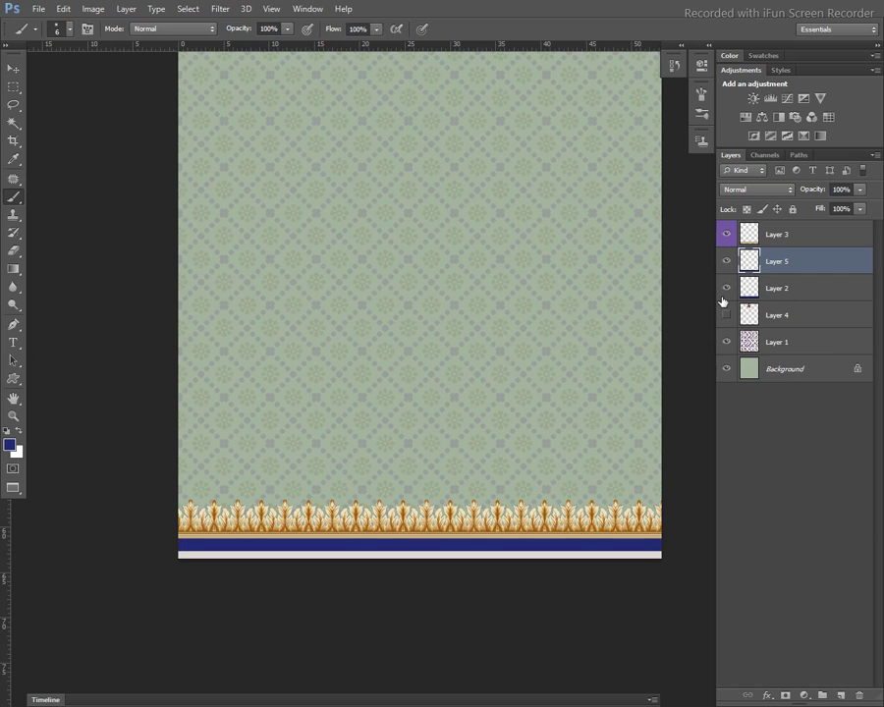
left_click(467, 553, "alt")
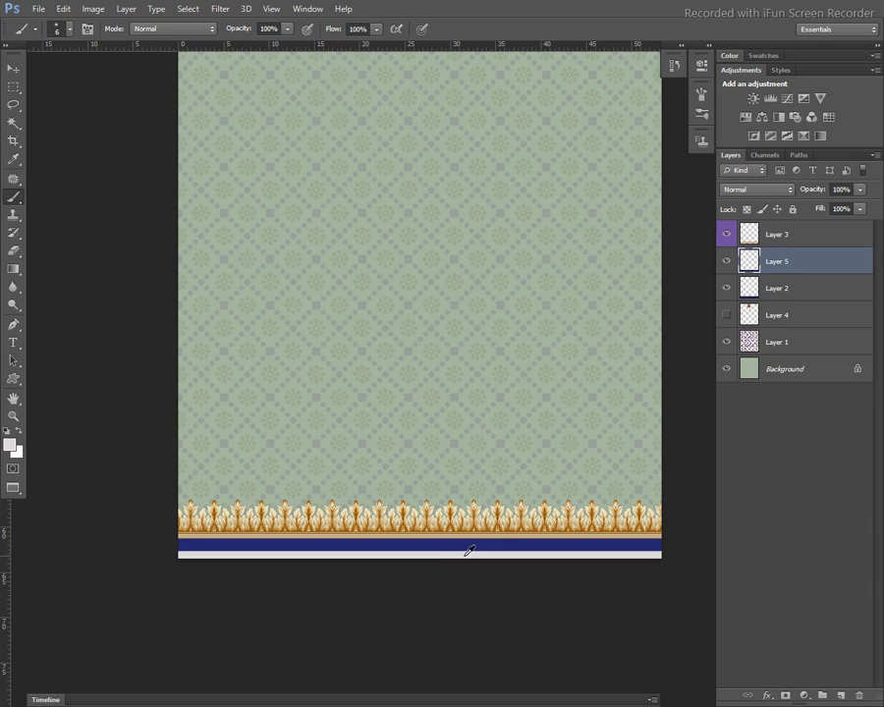
left_click(725, 288)
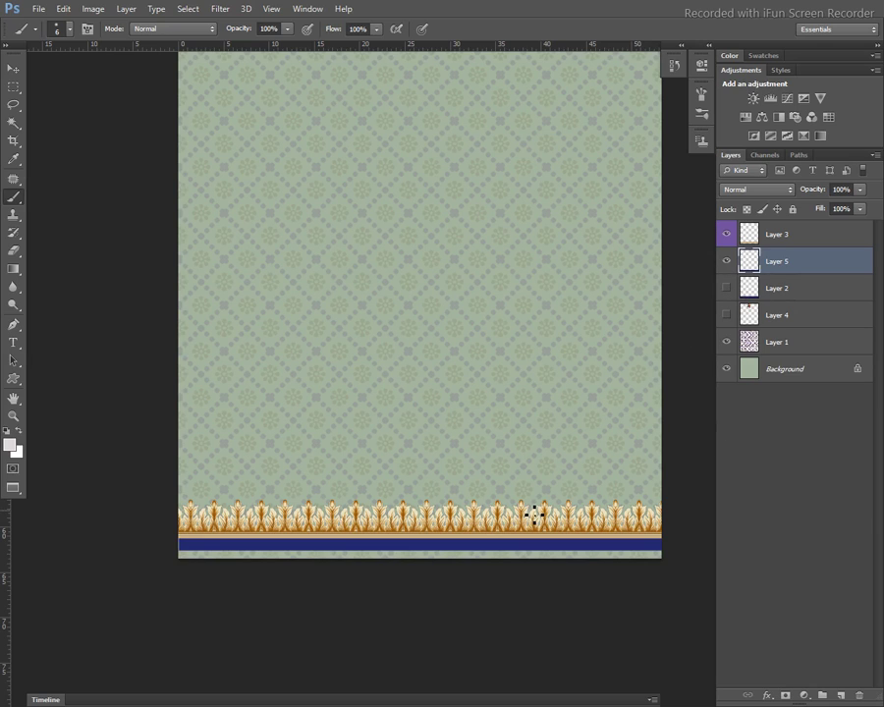
- Duplicate the navy band as Layer 5 copy and shift it 0.89 cm lower
key("v")
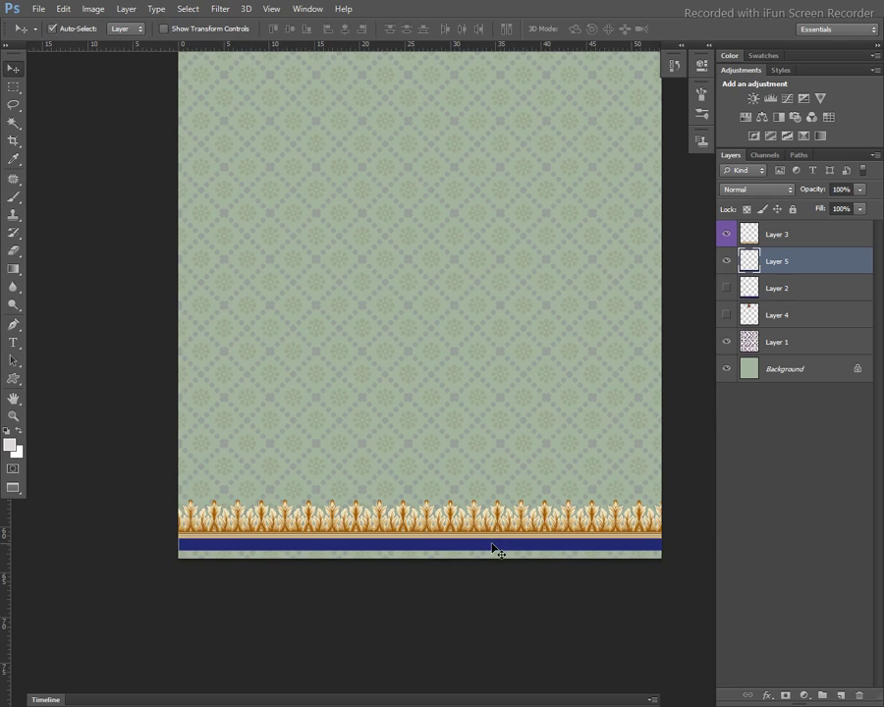
key("ctrl+j")
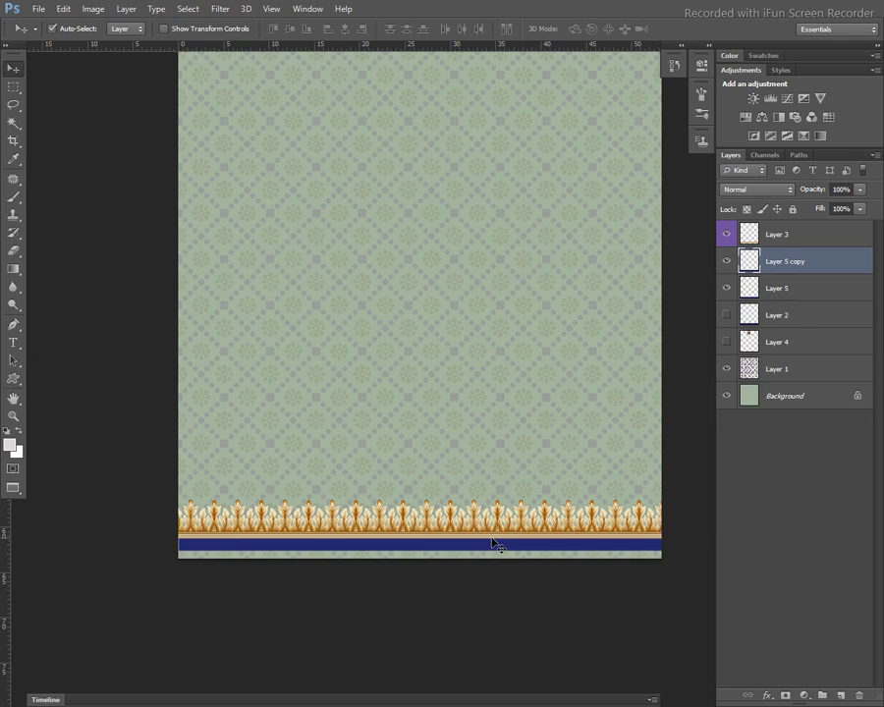
left_click_drag(500, 553, 501, 561)
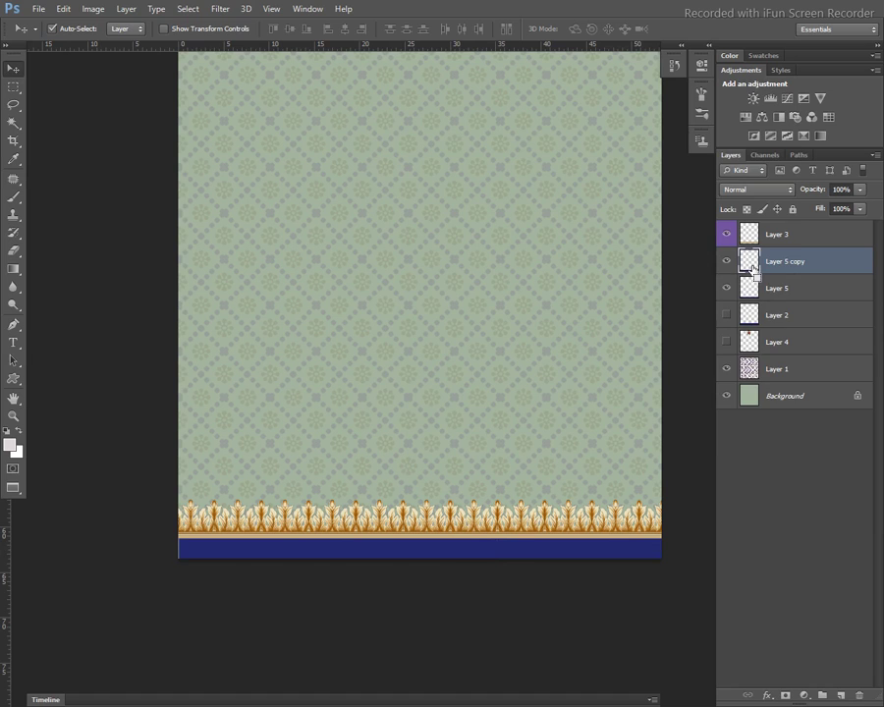
double_click(751, 264)
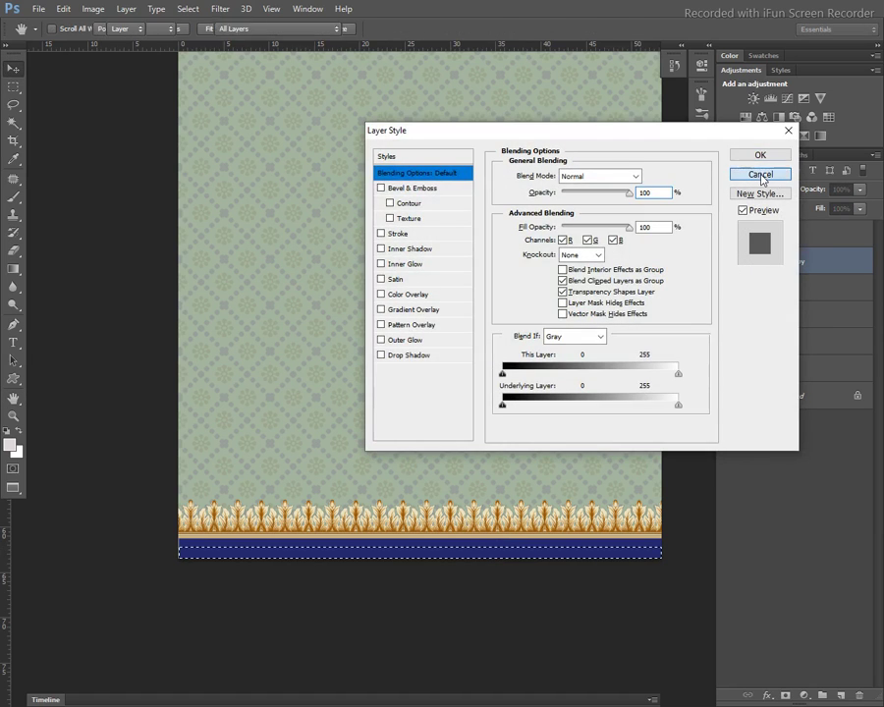
- Fill Layer 5 copy's strip with light grey and move it beneath Layer 2
left_click(761, 176)
key("Delete")
key("ctrl+d")
left_click_drag(800, 261, 794, 319)
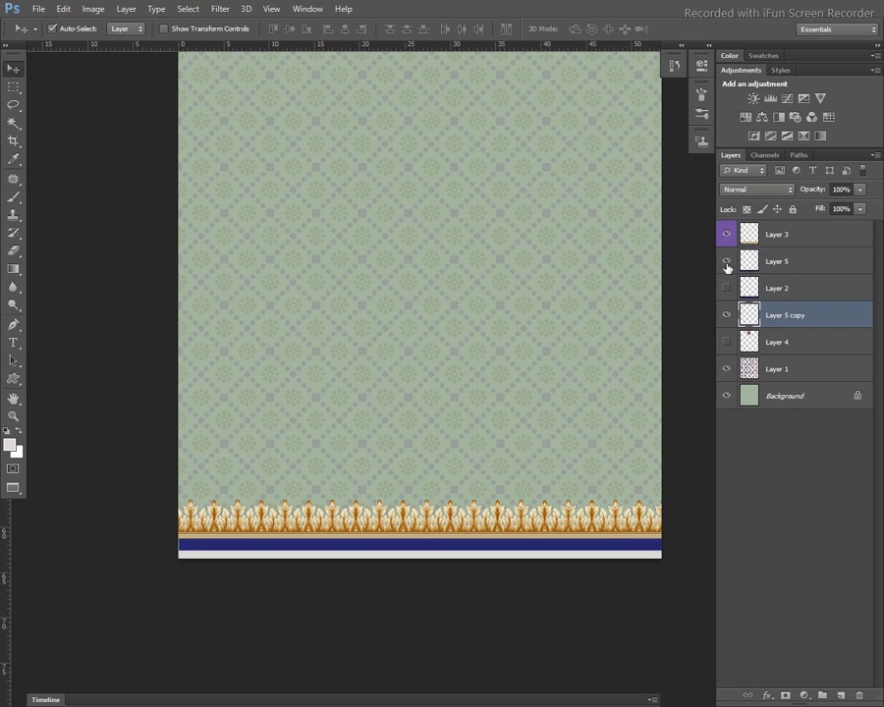
left_click(727, 315)
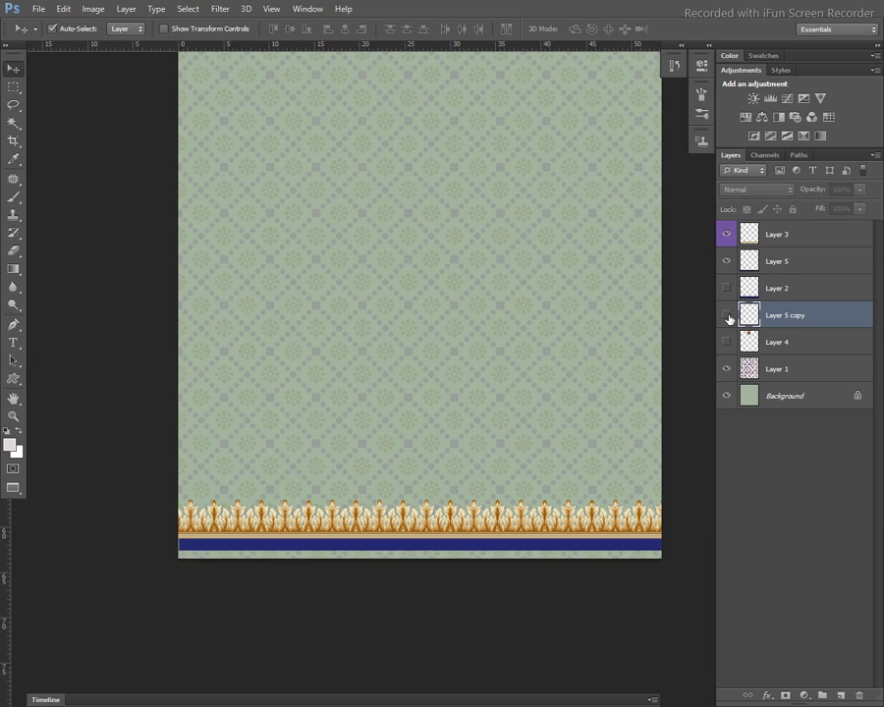
- Reveal the white band under the navy stripe, zoom out, and show Layer 4's floral motif
left_click(796, 288)
double_click(797, 289)
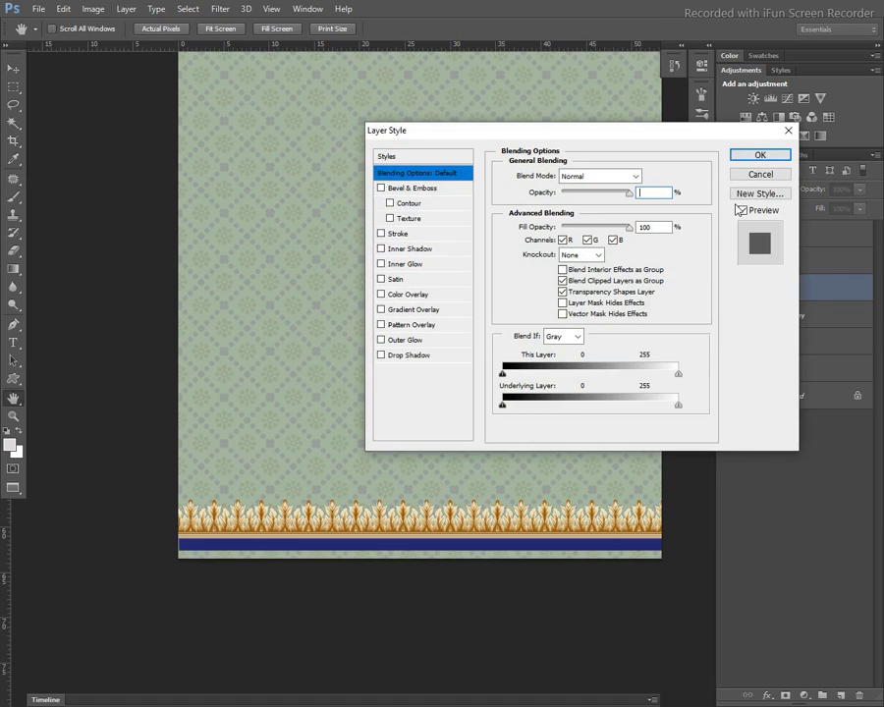
left_click(756, 175)
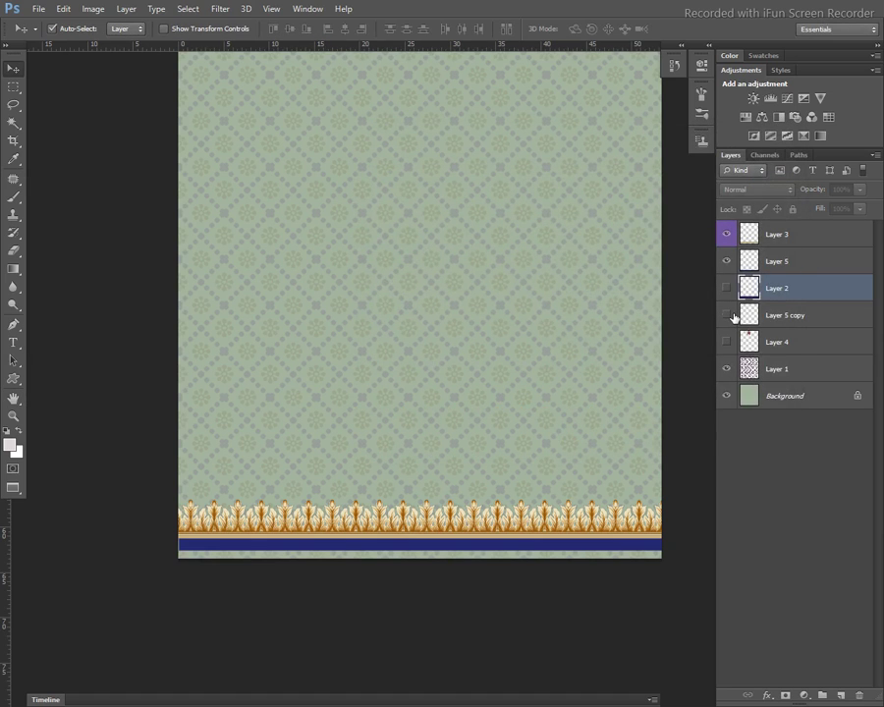
left_click(728, 315)
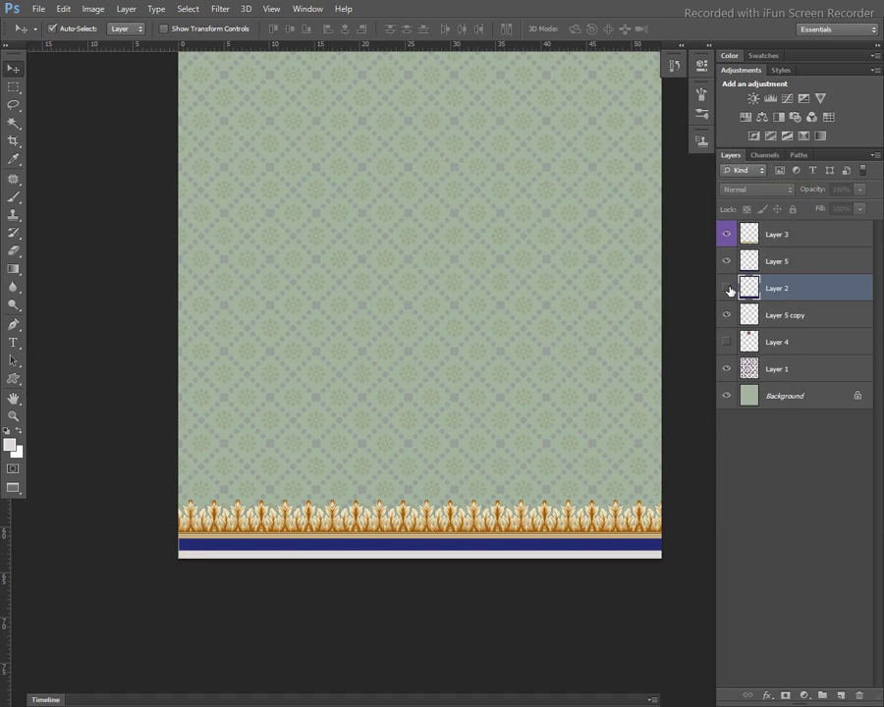
key("ctrl+minus")
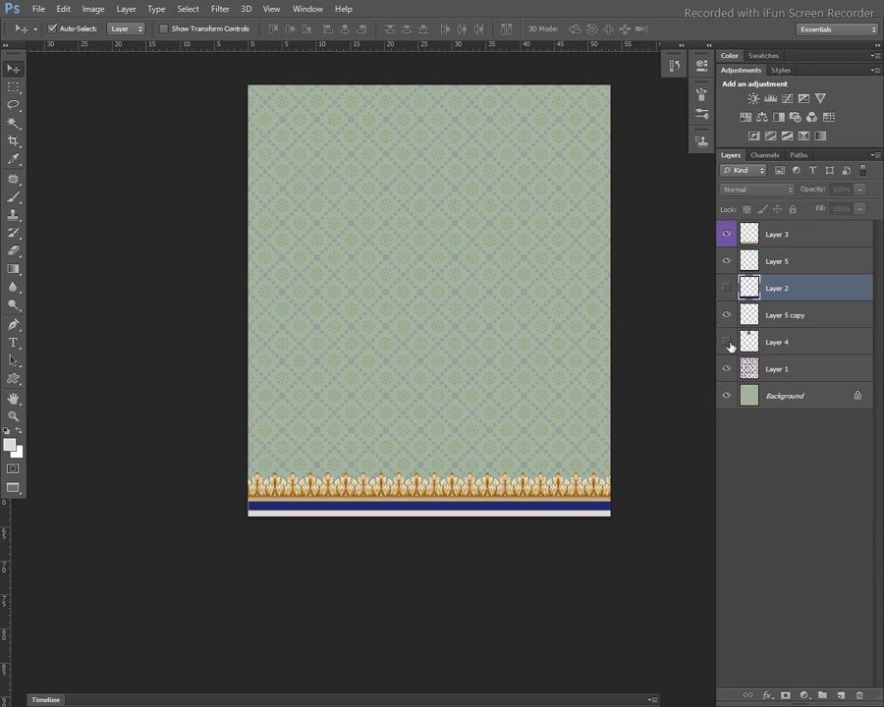
left_click(726, 346)
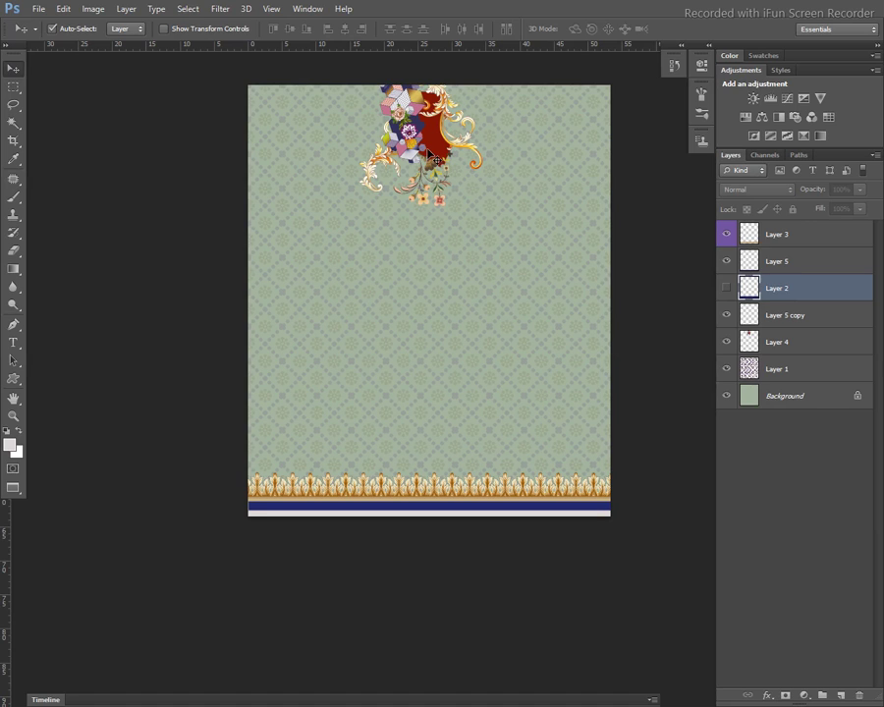
- Add a vertical guide down the canvas centre and align the floral ornament onto it
key("c")
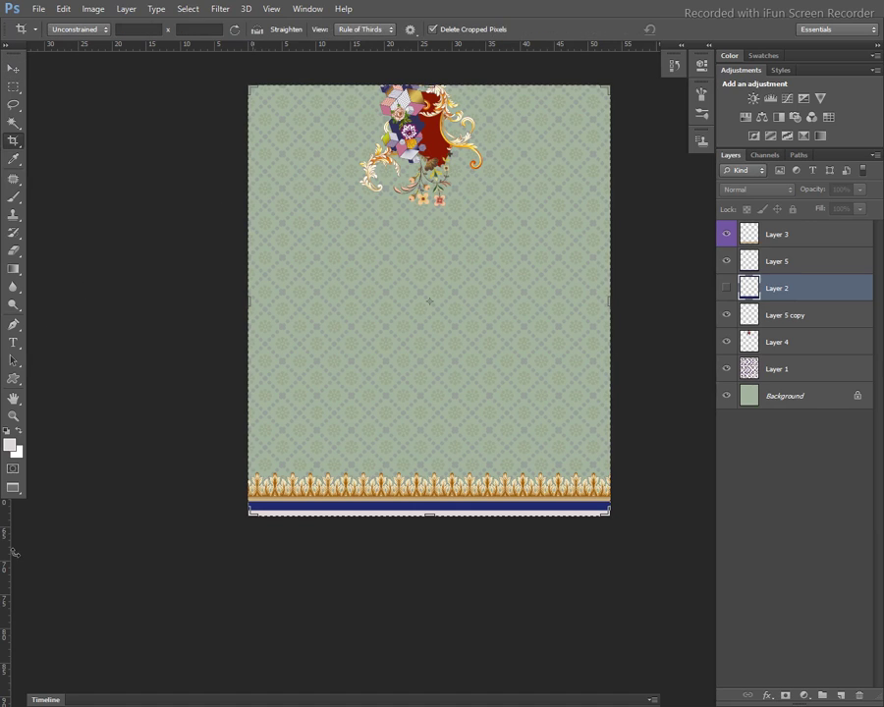
left_click_drag(8, 555, 429, 487)
key("v")
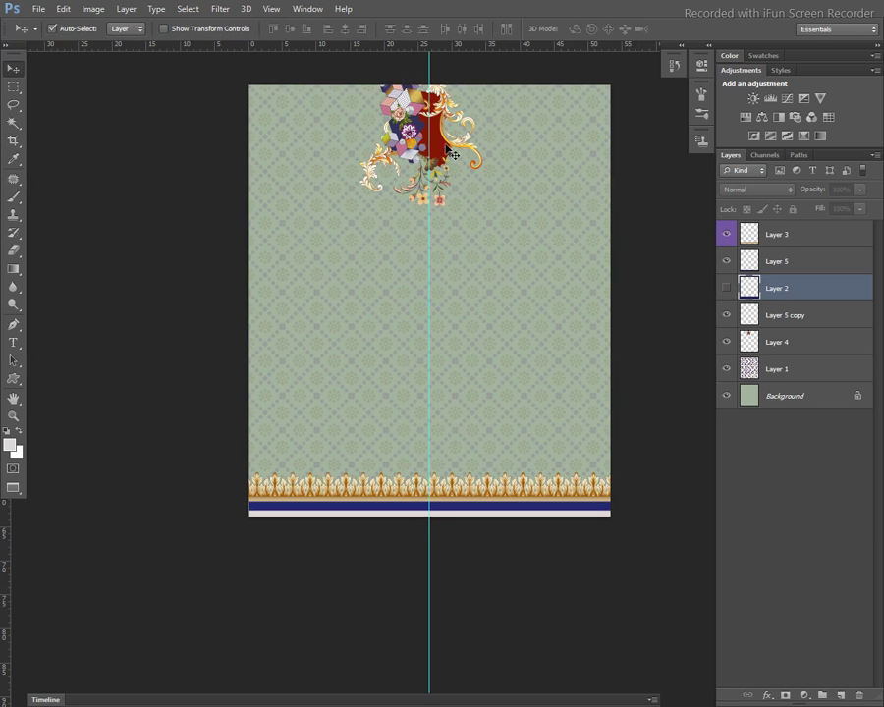
left_click_drag(438, 147, 446, 139)
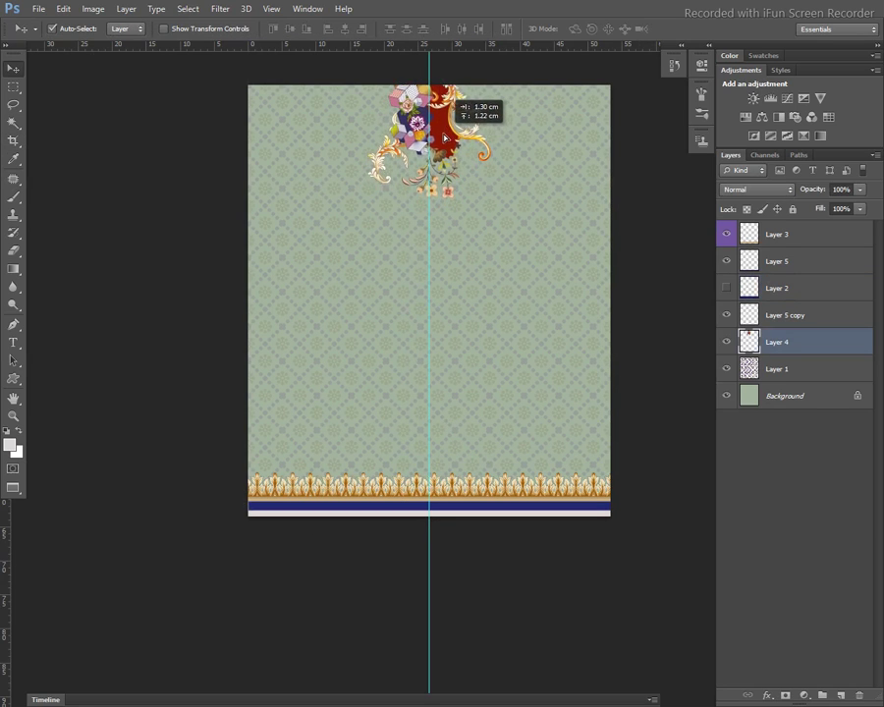
left_click(862, 189)
- Set Layer 4 to Luminosity blending at 49% opacity, then toggle the diamond pattern off and on
left_click_drag(830, 208, 861, 205)
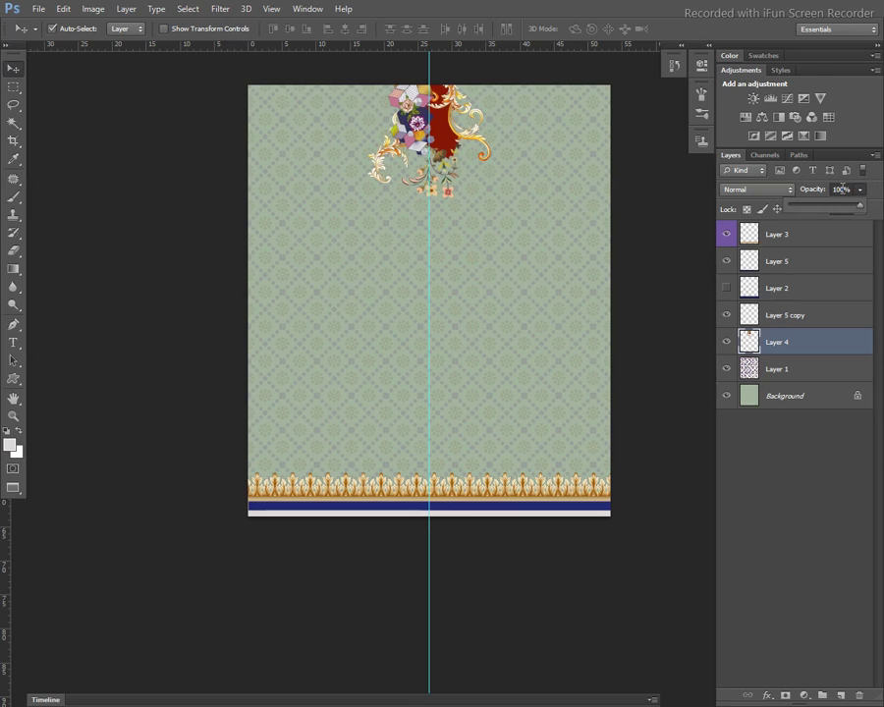
left_click(742, 191)
left_click(727, 551)
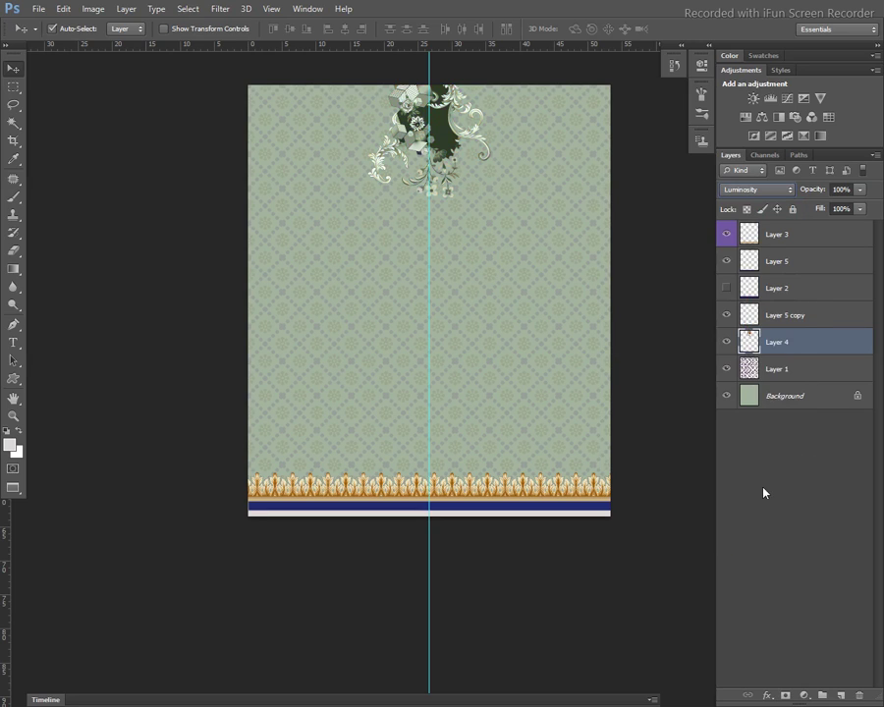
left_click(859, 190)
left_click_drag(858, 202, 828, 208)
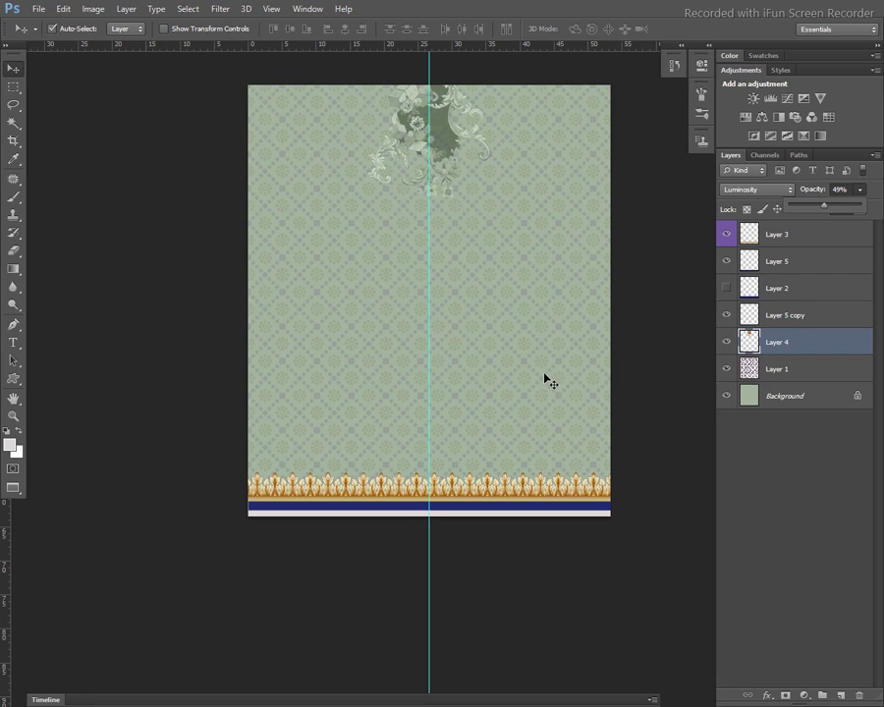
left_click(726, 370)
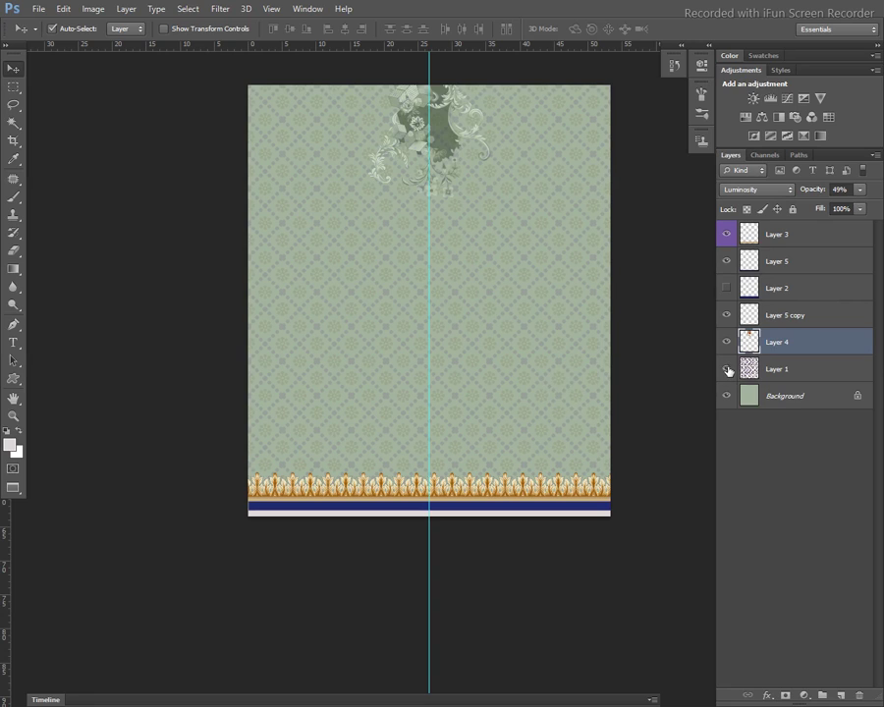
left_click(726, 370)
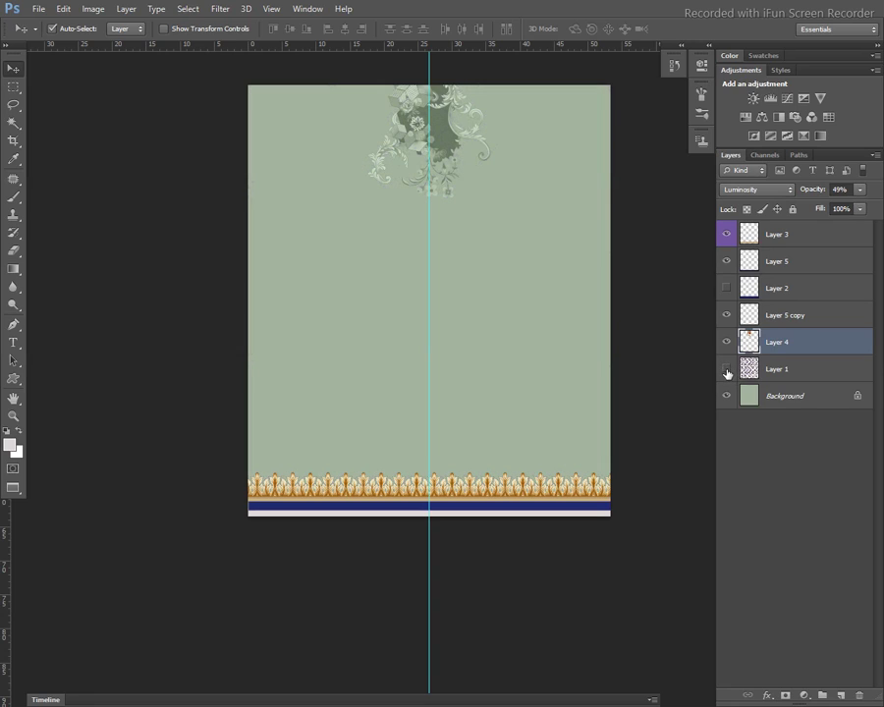
key("b")
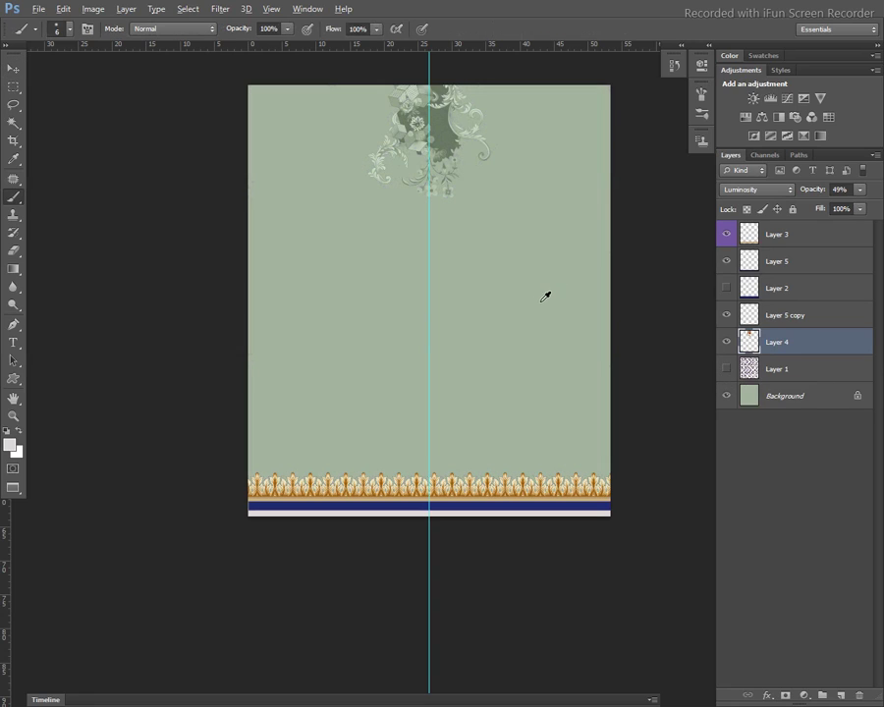
left_click(725, 371)
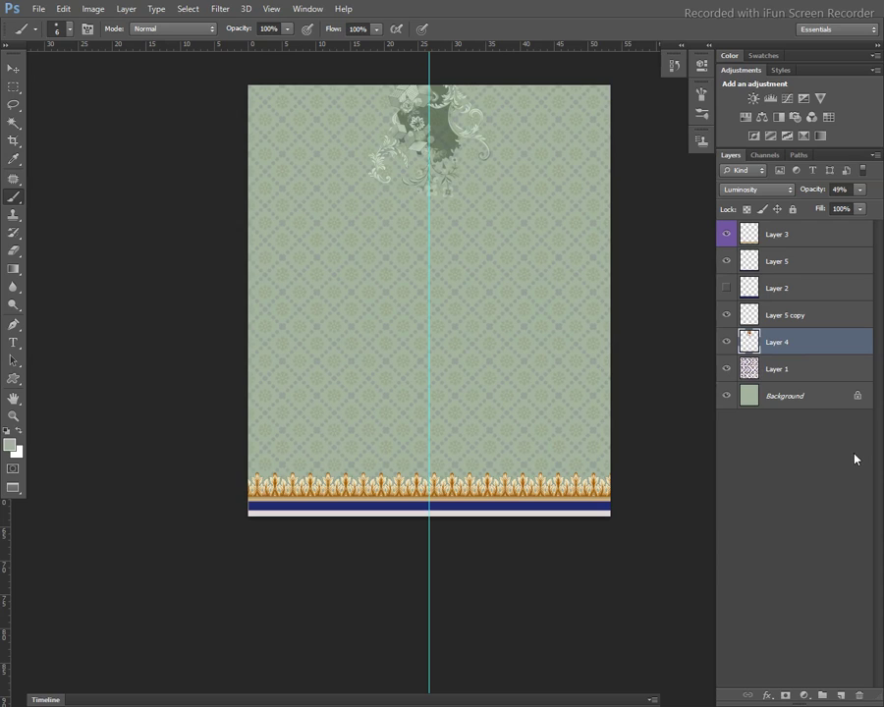
- Create new Layer 6 and move it beneath the floral motif's Layer 4
key("ctrl+shift+n")
left_click(584, 163)
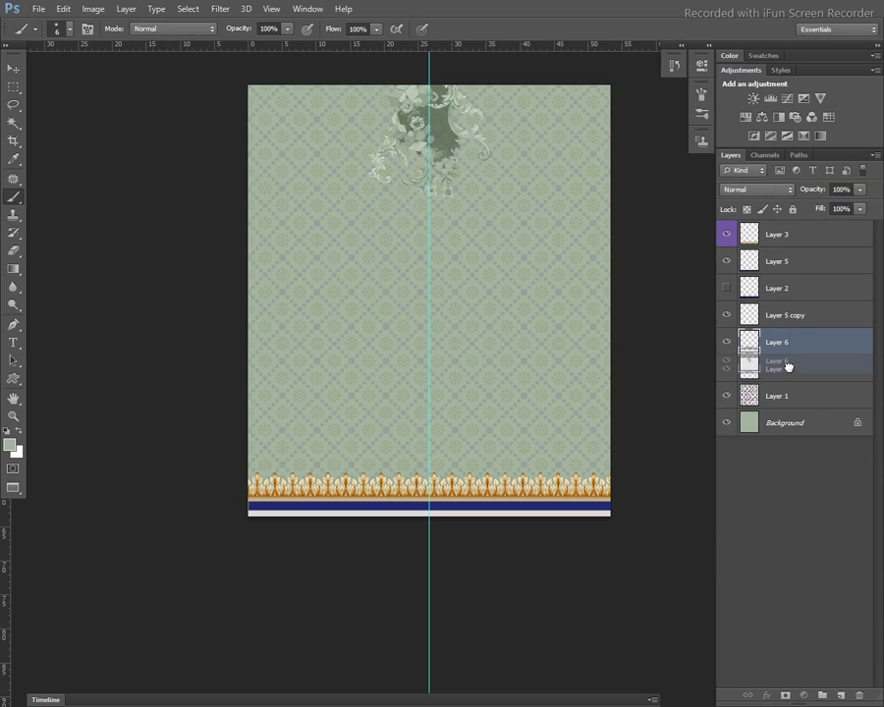
left_click_drag(787, 342, 779, 390)
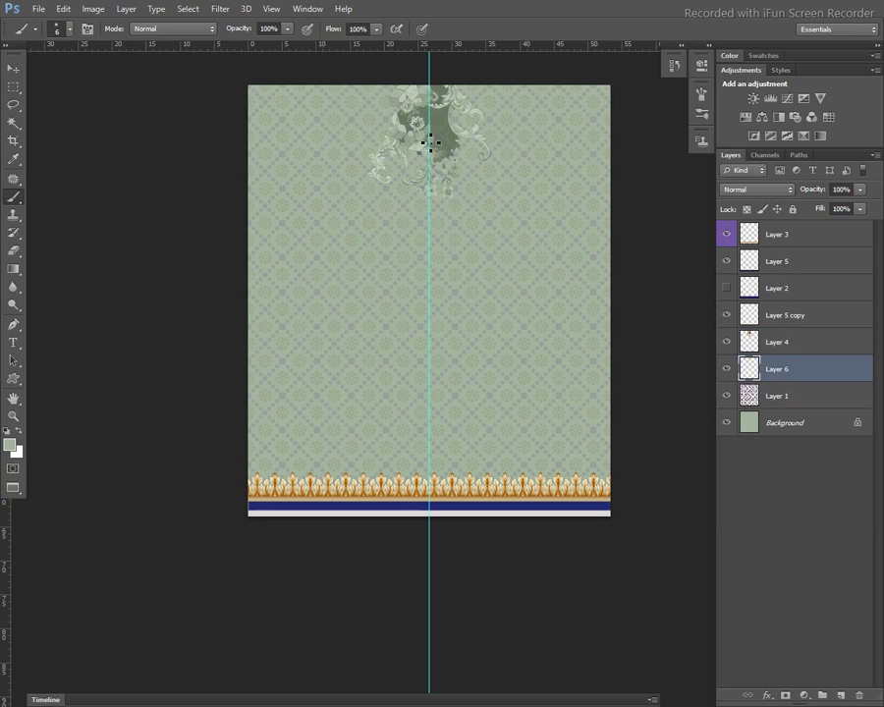
key("v")
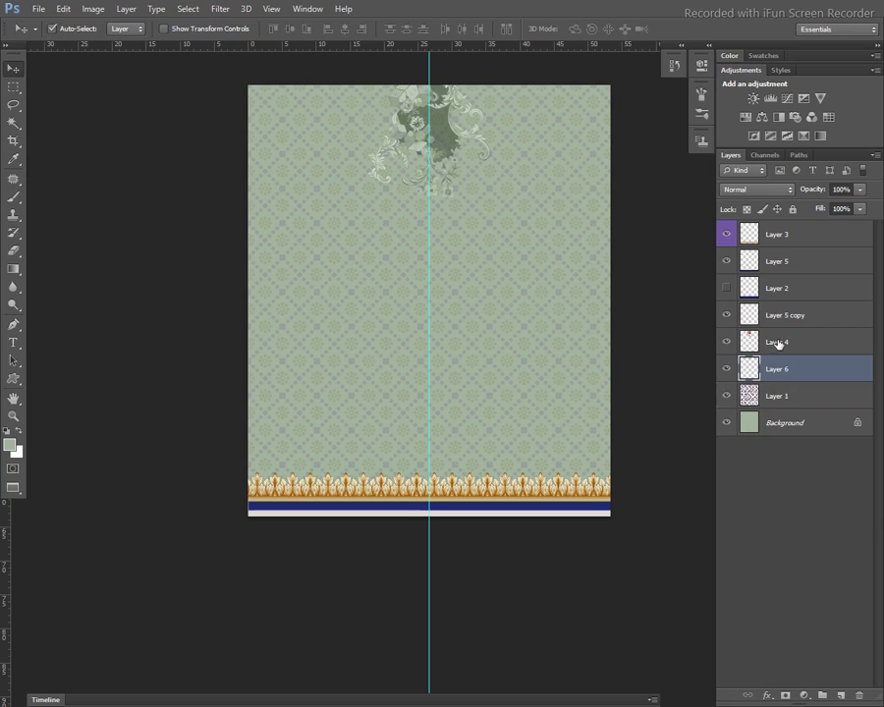
- Load the floral ornament's outline as a selection, select Layer 6, then deselect
key("shift+alt+y")
left_click(799, 338)
left_click(750, 341, "ctrl")
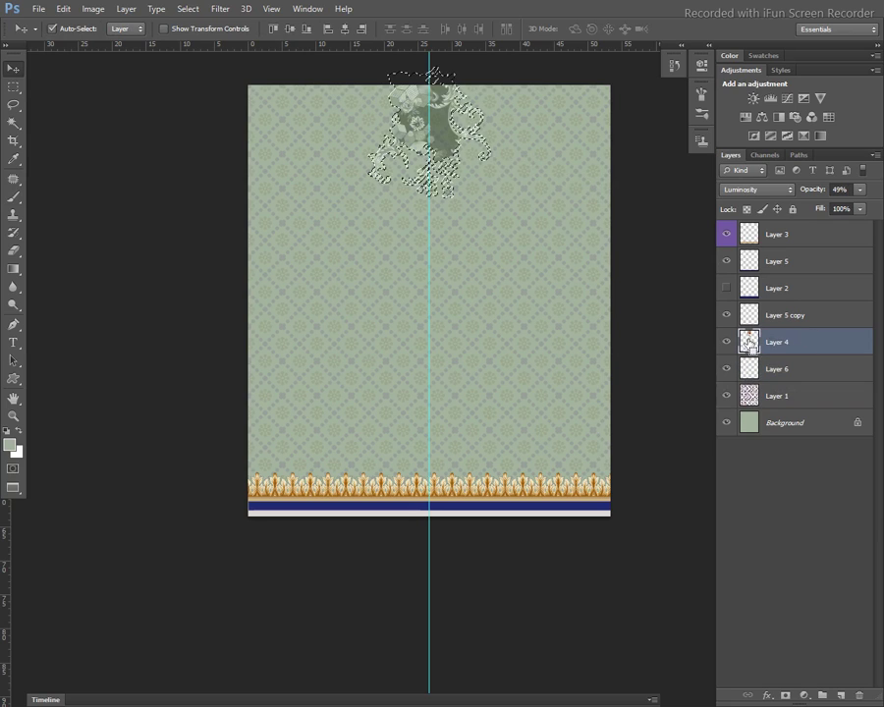
right_click(801, 371)
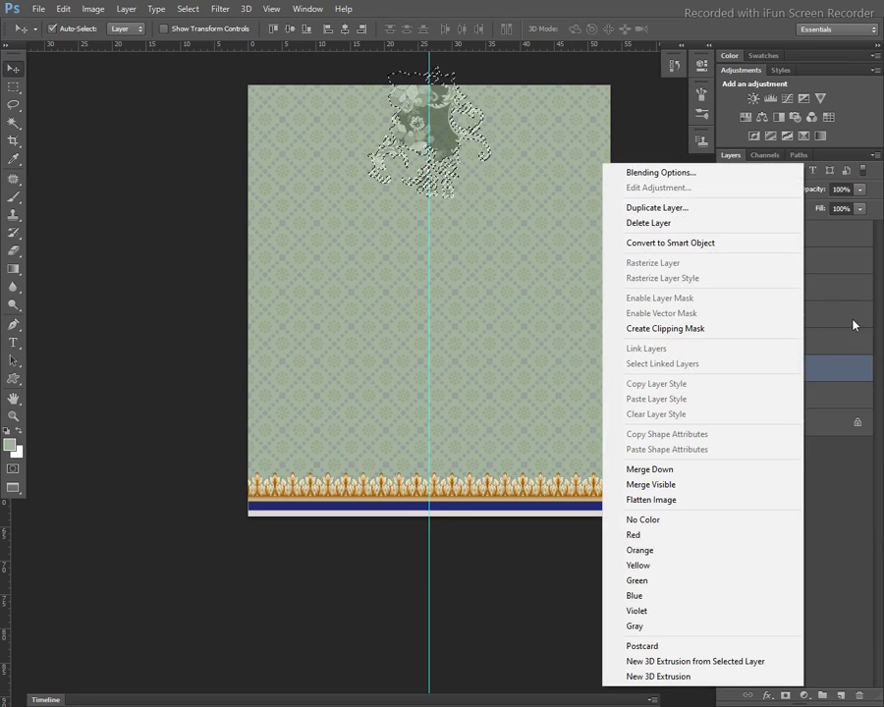
right_click(509, 368)
left_click(789, 369)
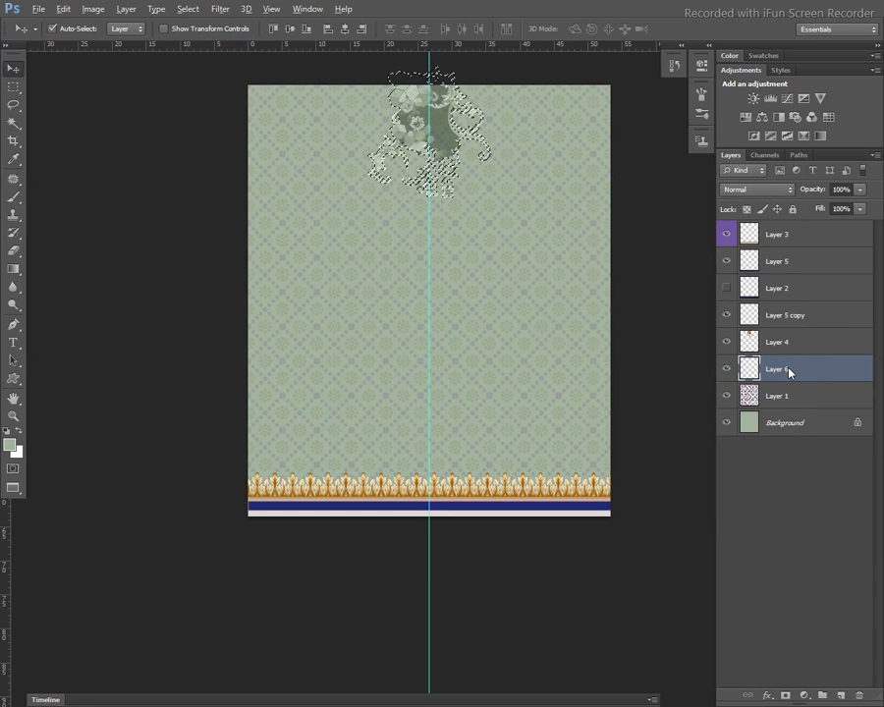
key("ctrl+d")
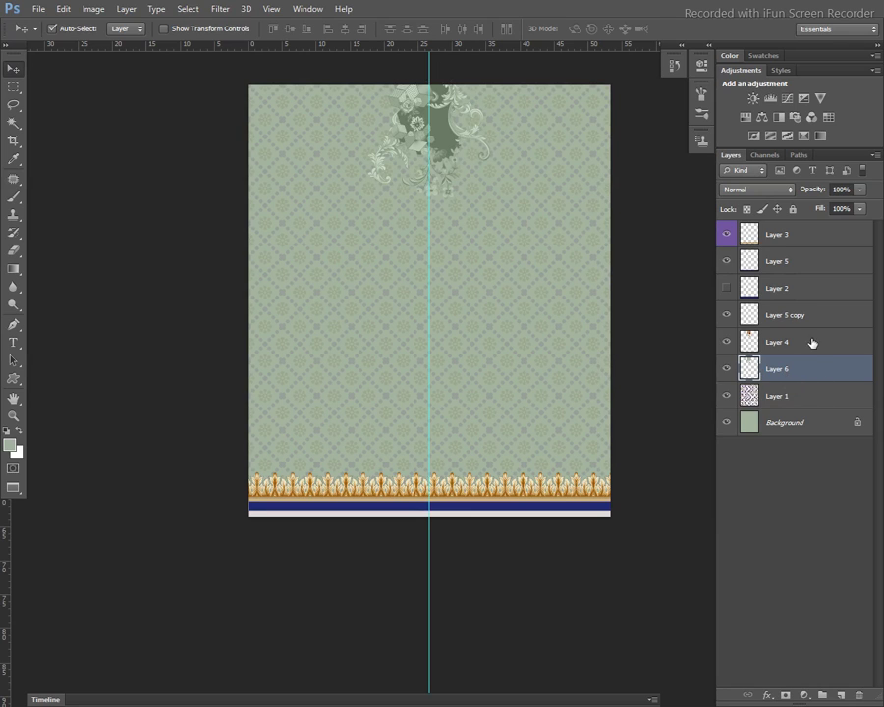